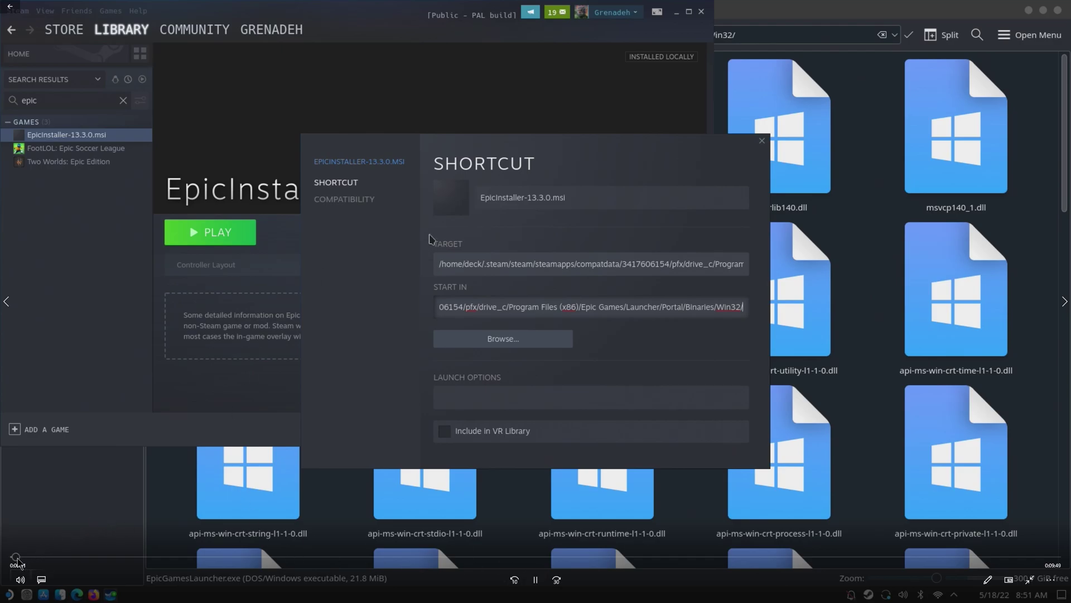
# Drag the video seek bar ahead to where the on-screen keyboard covers the shortcut properties
pyautogui.moveTo(17, 558)
pyautogui.mouseDown()
pyautogui.moveTo(103, 561)
pyautogui.moveTo(2, 551)
pyautogui.mouseUp()
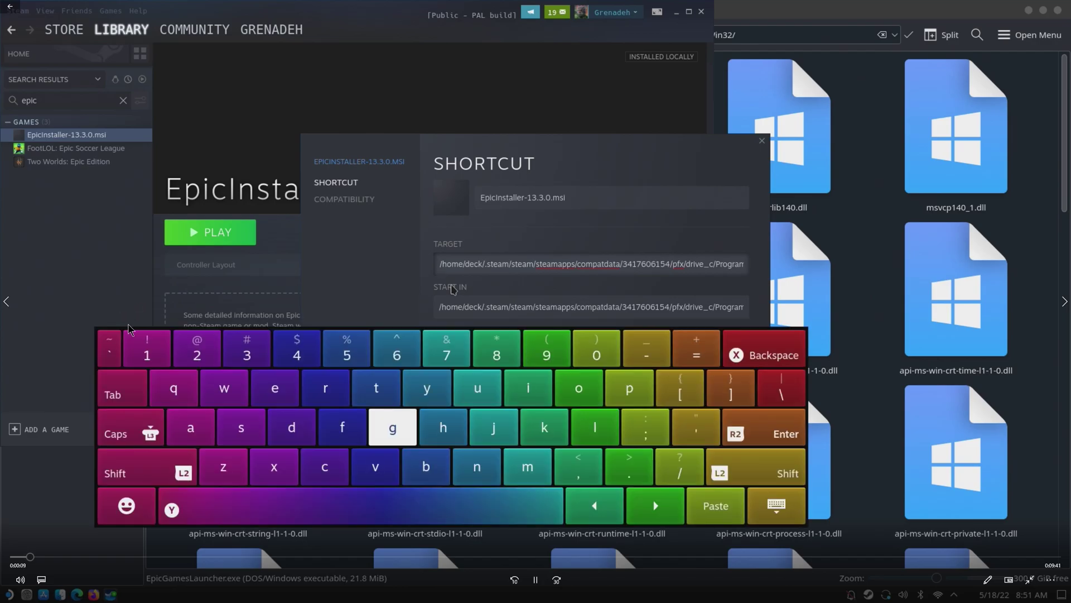
pyautogui.click(106, 338)
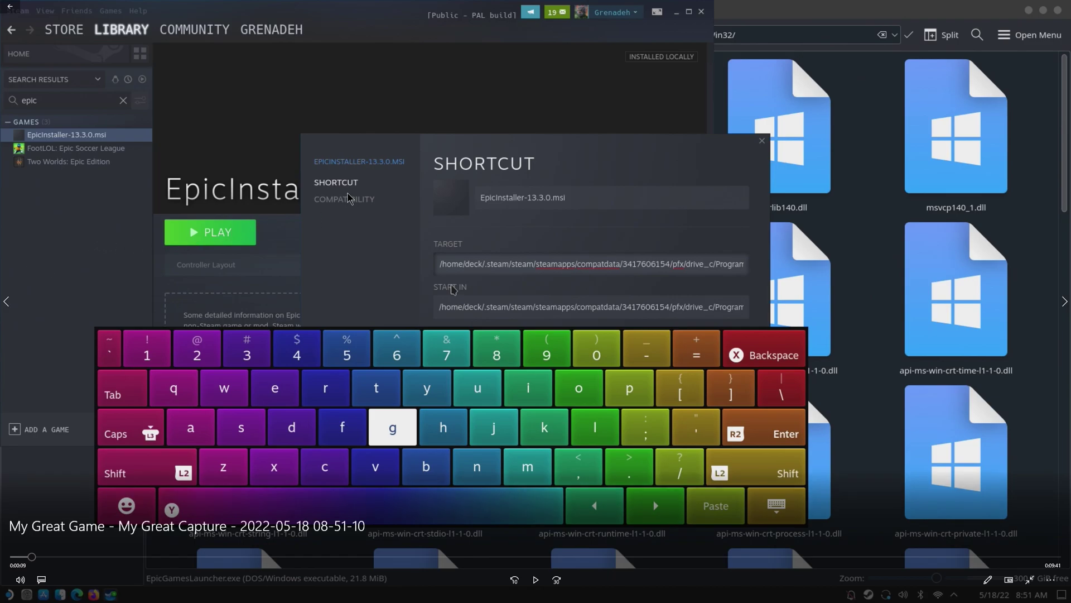
# Rewind the video playback to an earlier point using the seek bar
pyautogui.click(27, 557)
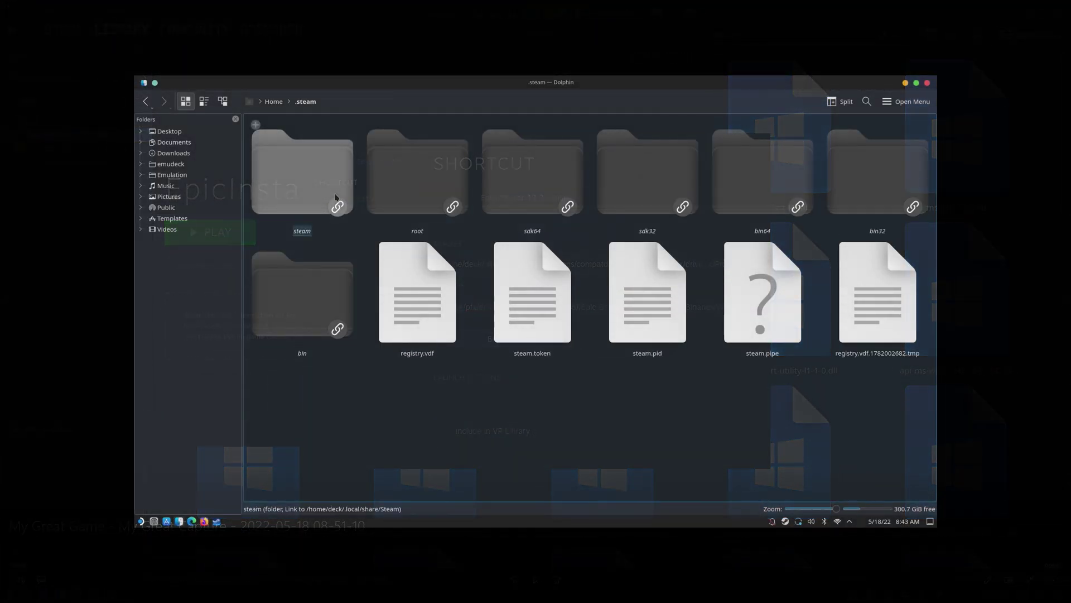
# Open the steam link folder inside .steam and scroll through its folders
pyautogui.doubleClick(334, 197)
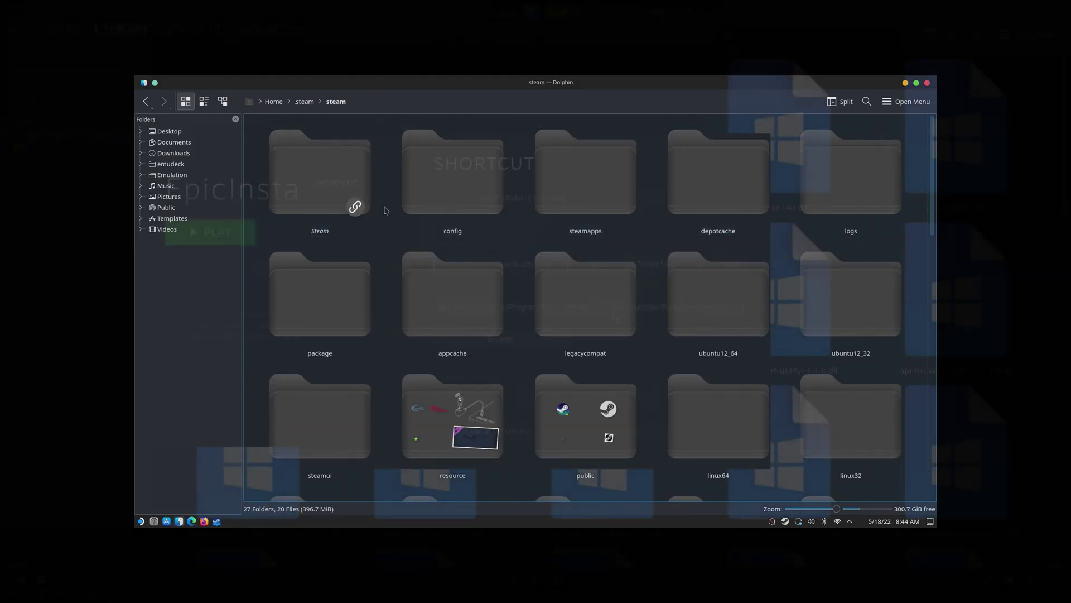
pyautogui.scroll(-5, 727, 269)
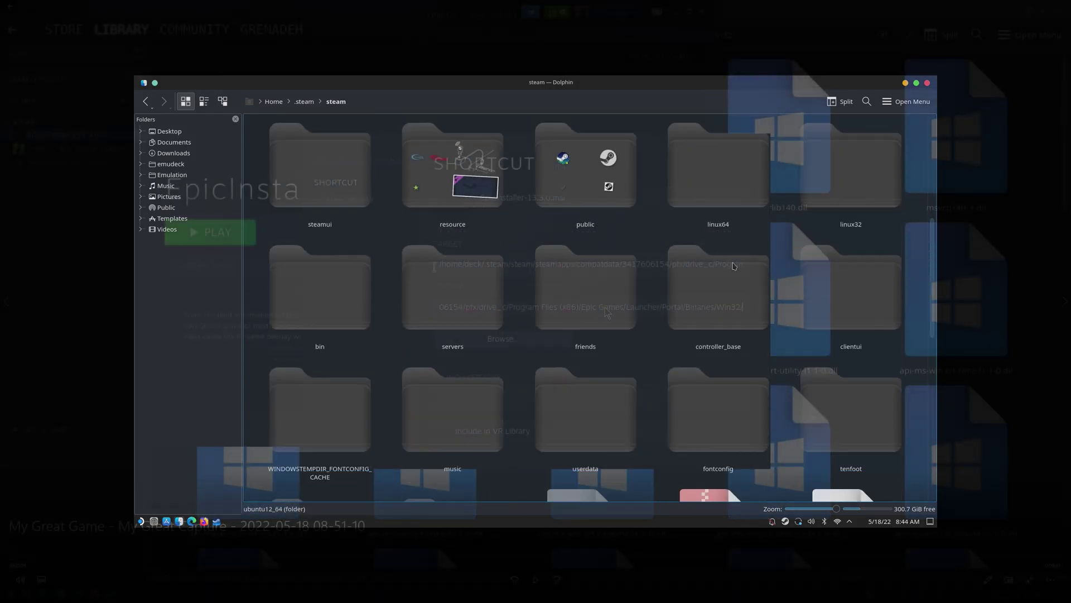
pyautogui.scroll(-3, 734, 266)
pyautogui.scroll(8, 406, 241)
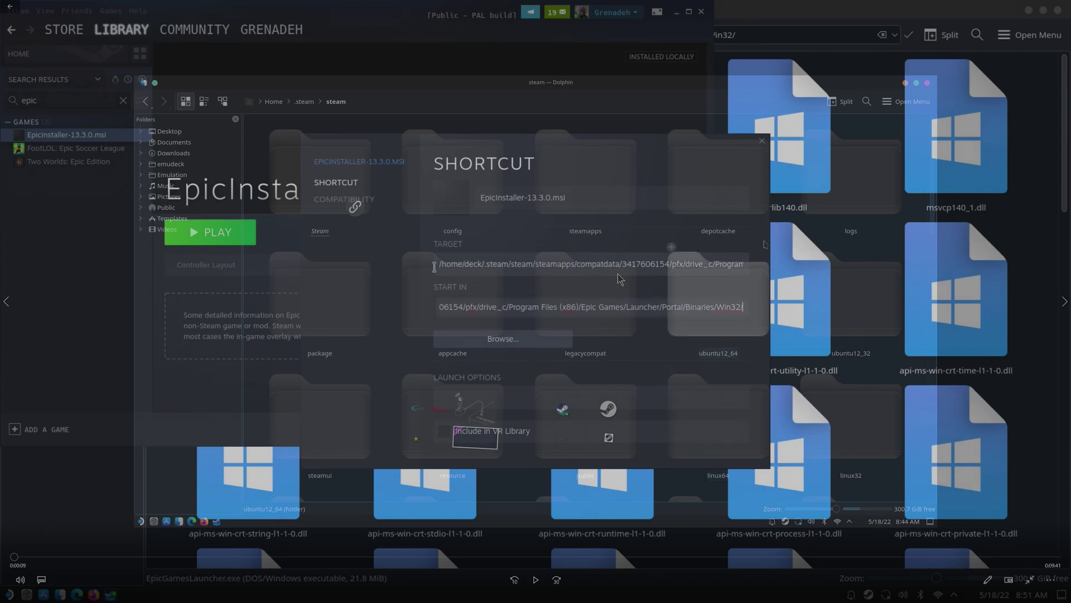
# Go into steamapps and then its compatdata folder of Proton prefixes
pyautogui.click(559, 222)
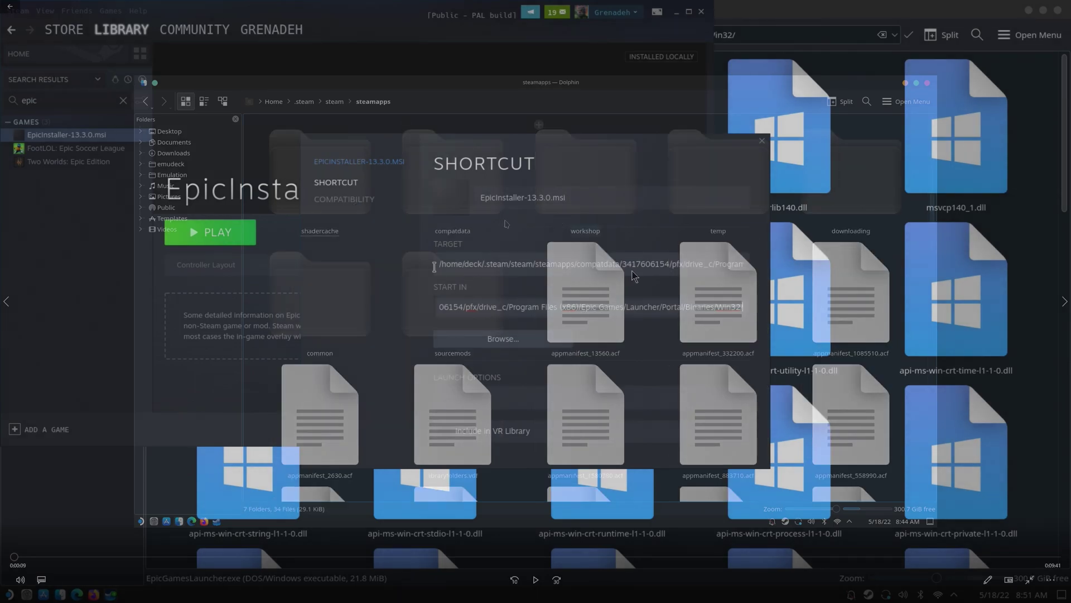
pyautogui.click(498, 222)
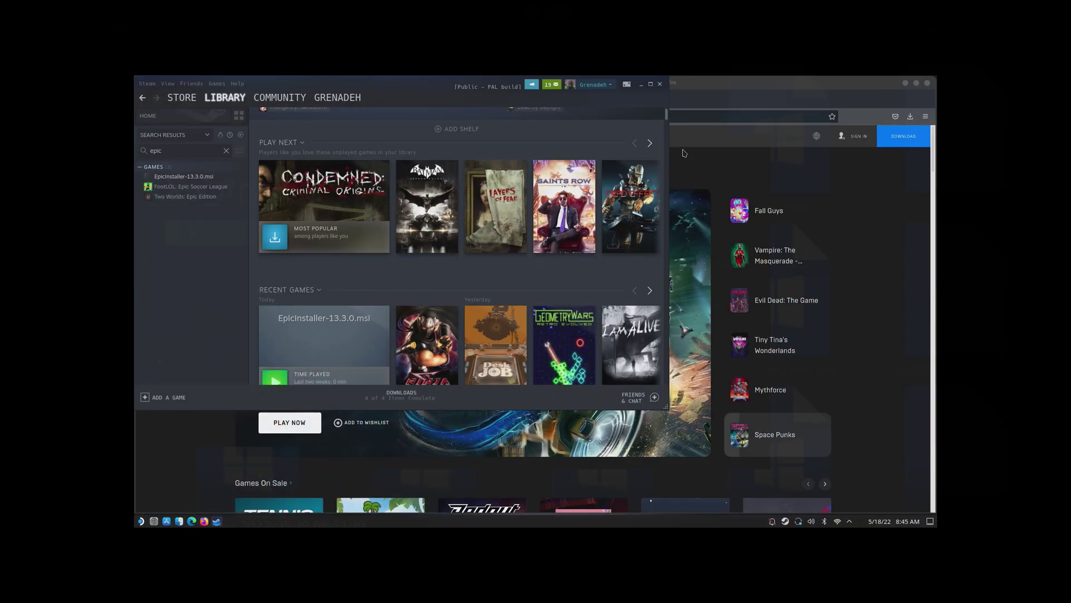
# Choose to add a non-Steam game and browse for its program file manually
pyautogui.click(163, 397)
pyautogui.click(176, 367)
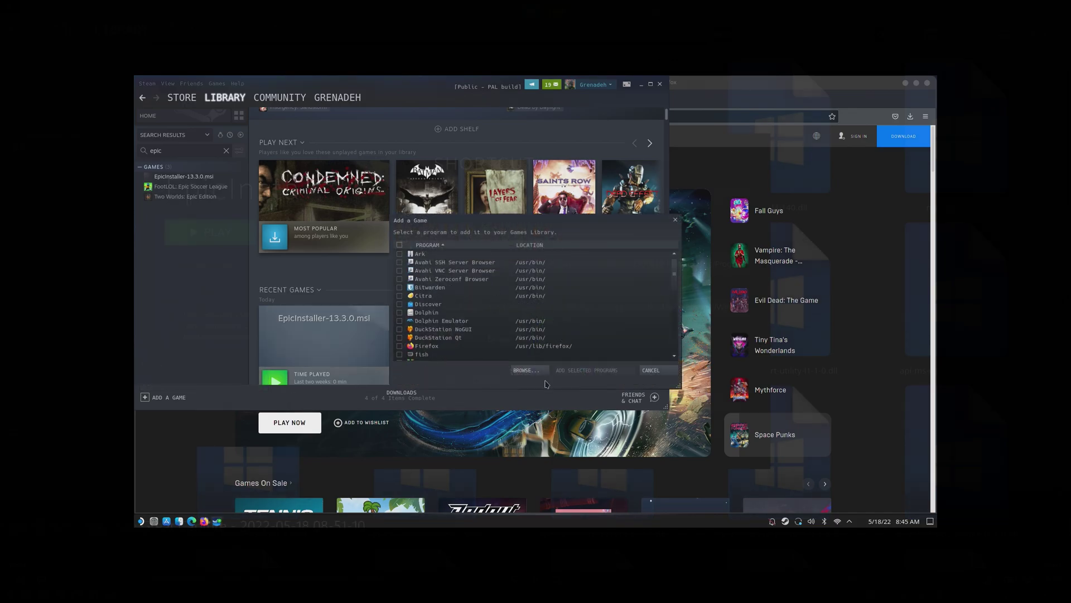
pyautogui.click(527, 371)
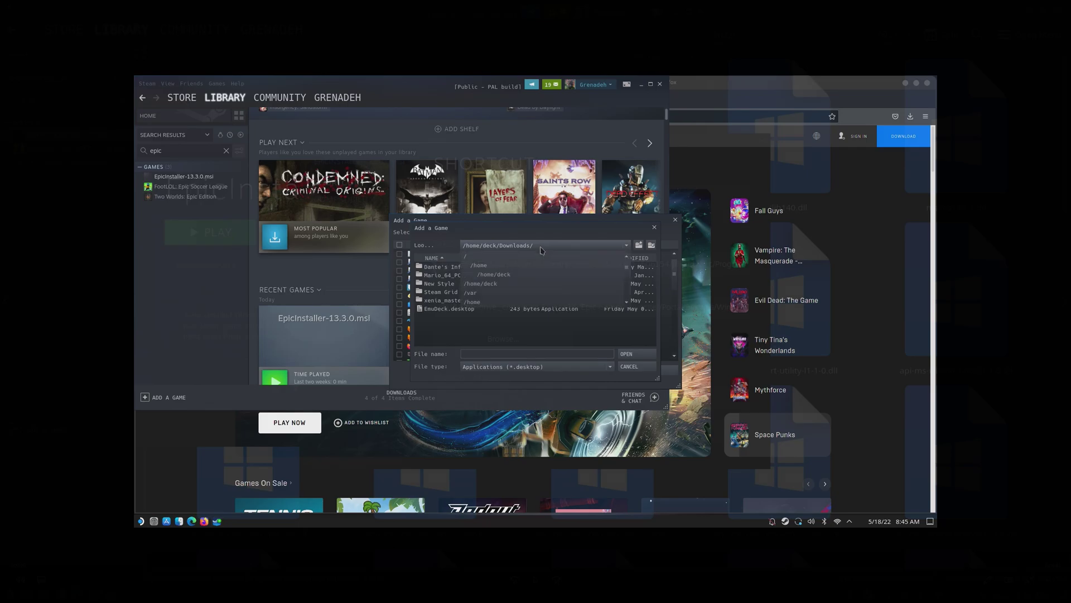
# Navigate the file browser to the hidden /home/deck/.steam folder
pyautogui.click(540, 246)
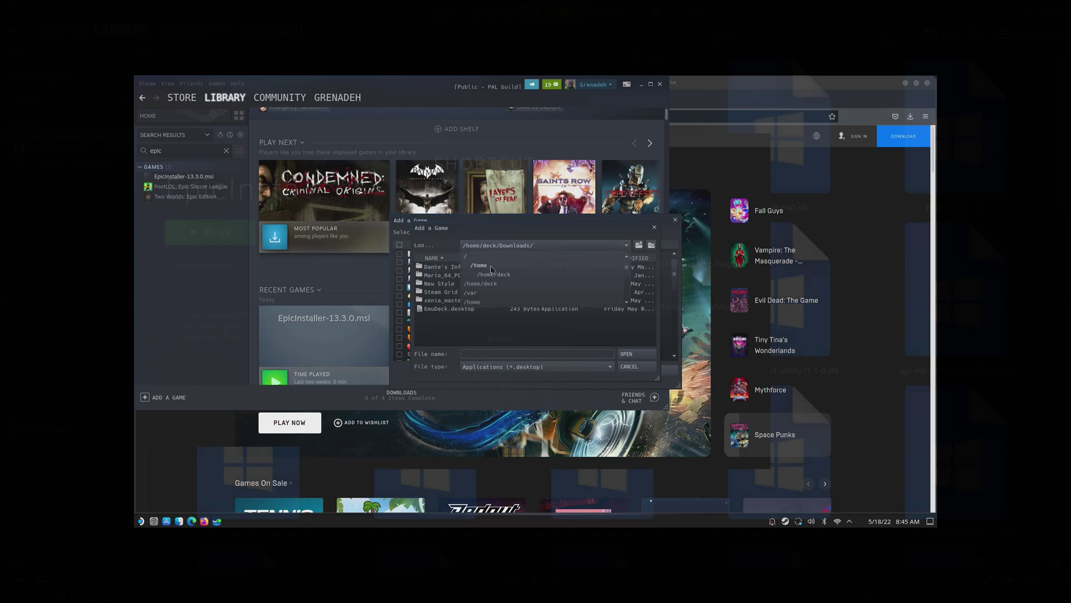
pyautogui.click(492, 268)
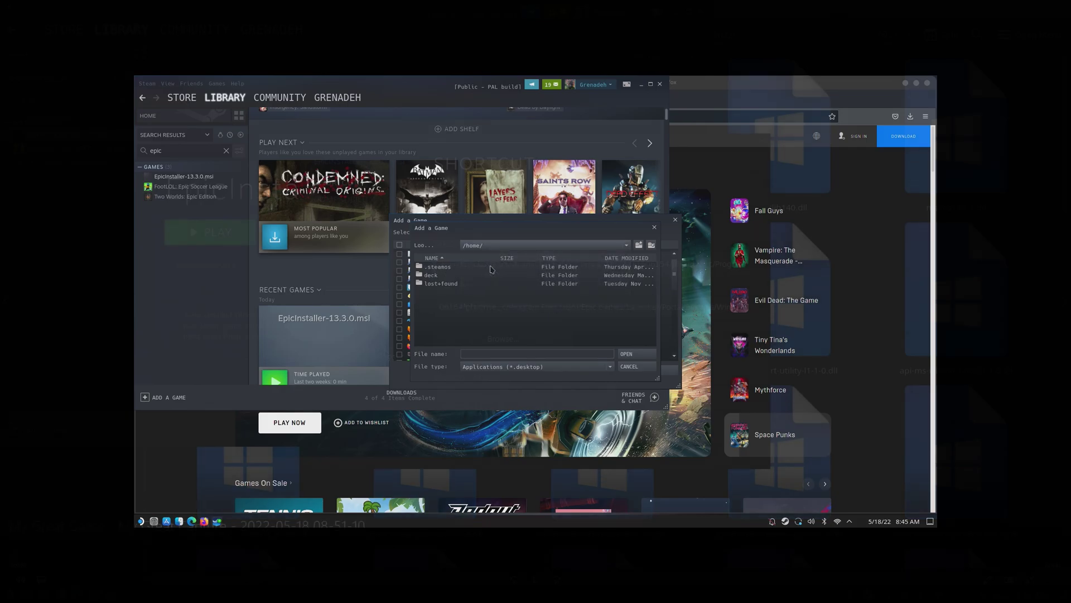
pyautogui.click(437, 276)
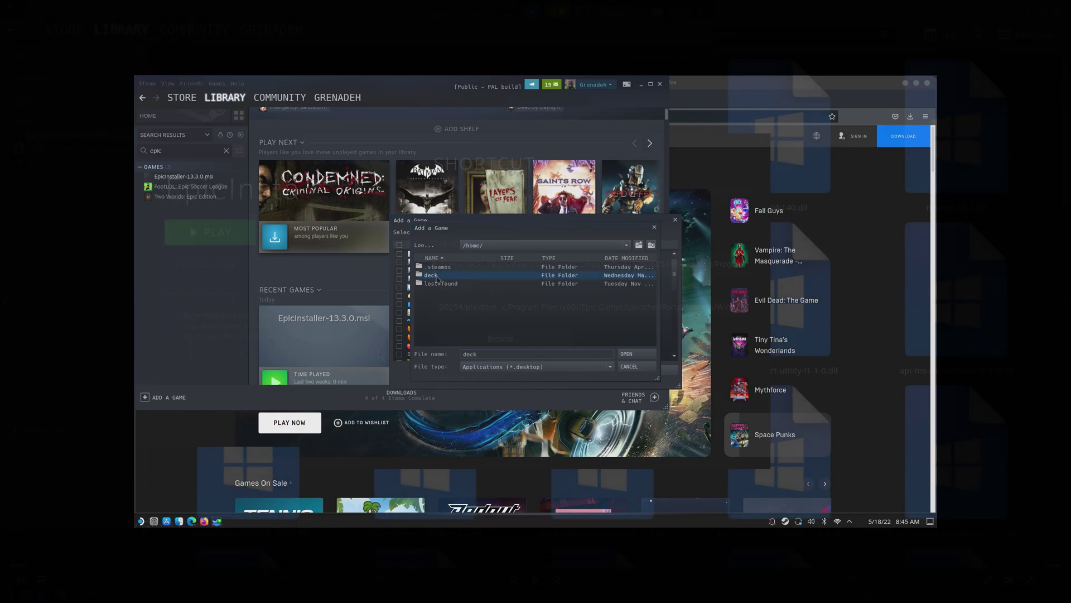
pyautogui.doubleClick(437, 276)
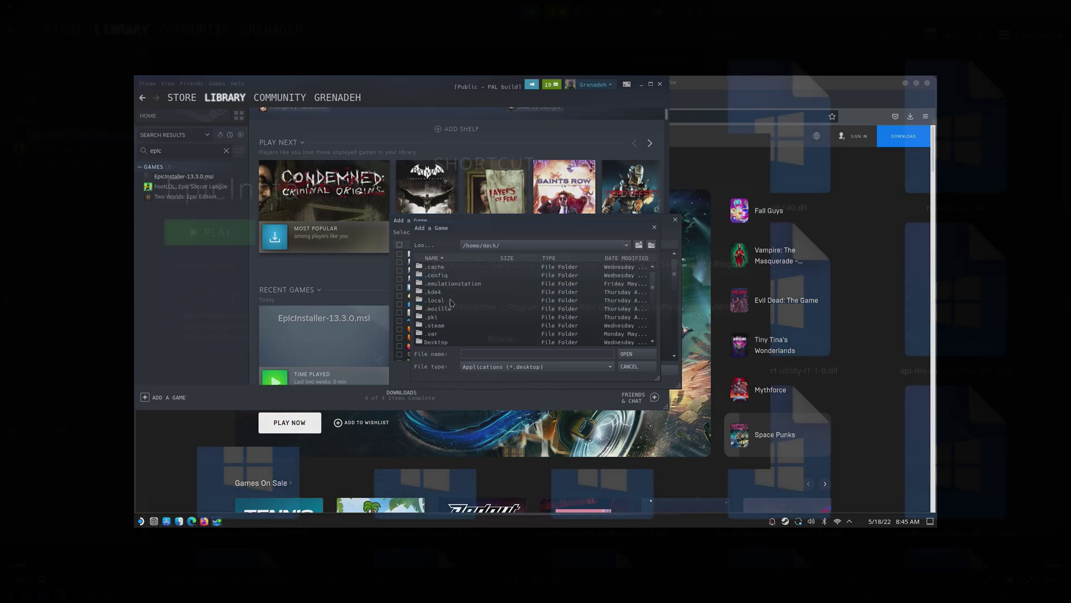
pyautogui.click(439, 325)
pyautogui.doubleClick(439, 326)
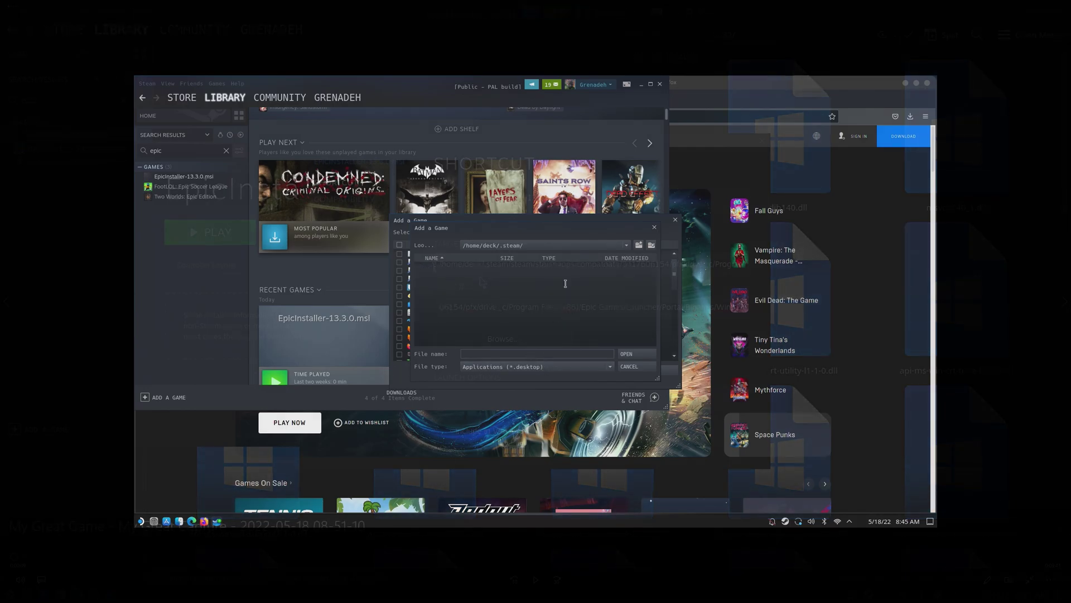
# Switch the file filter to all files and go back up to the home folder
pyautogui.click(515, 367)
pyautogui.click(497, 379)
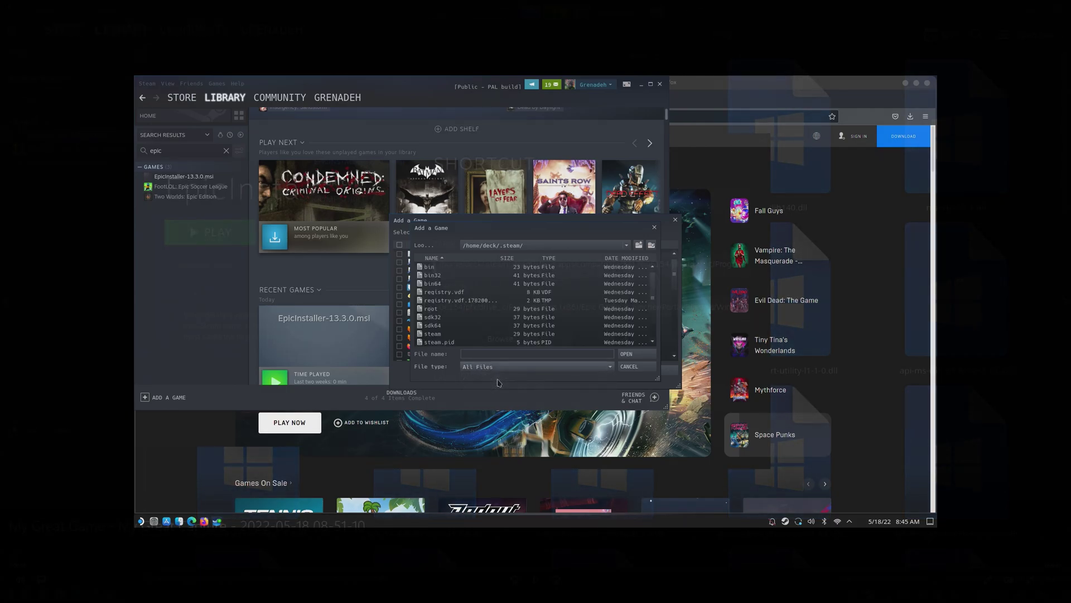
pyautogui.scroll(1, 446, 282)
pyautogui.click(638, 245)
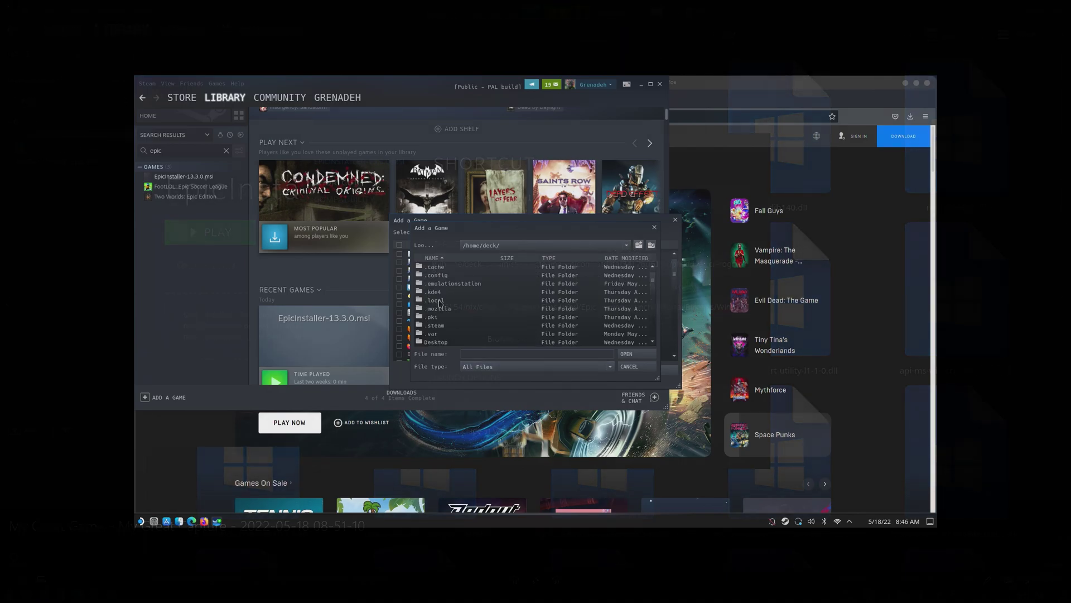
pyautogui.scroll(-5, 436, 332)
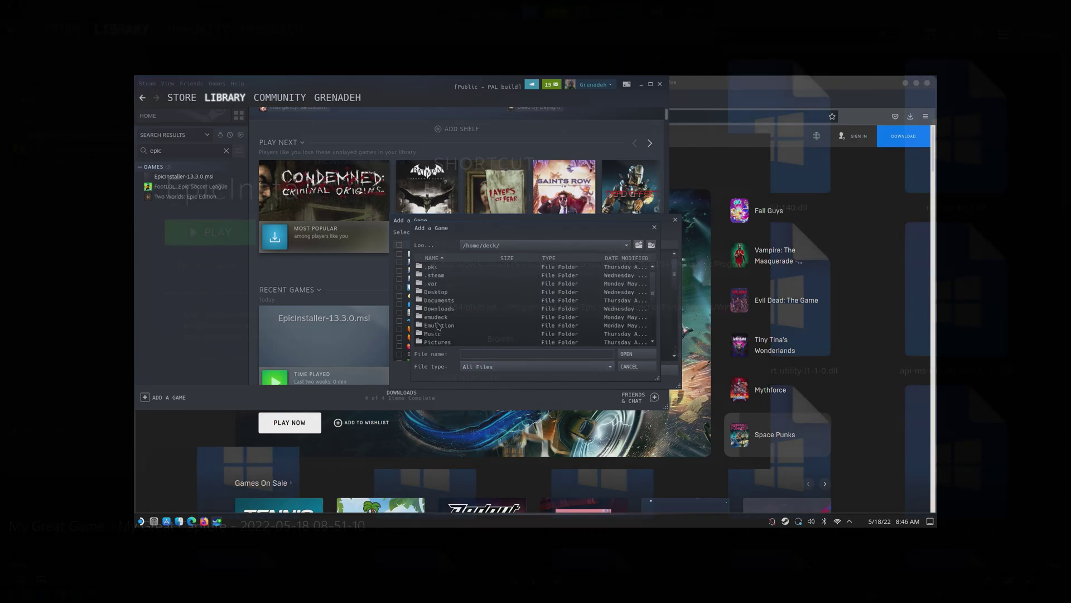
pyautogui.scroll(1, 441, 322)
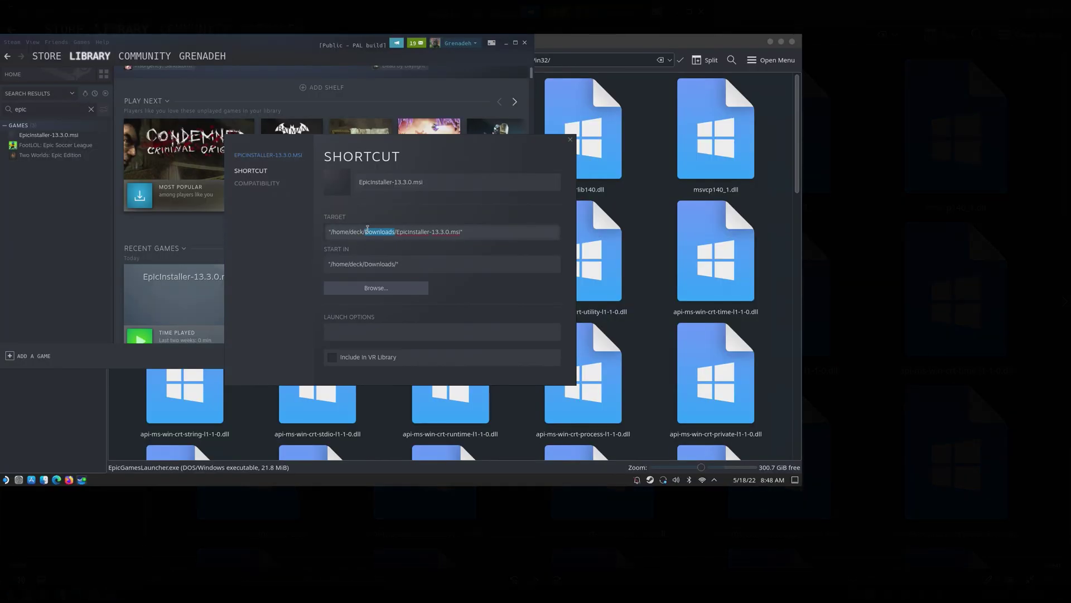
# Replace the shortcut's Target with the pasted EpicGamesLauncher.exe path from the Win32 folder
pyautogui.click(368, 230)
pyautogui.hotkey('ctrl', 'a')
pyautogui.rightClick(399, 235)
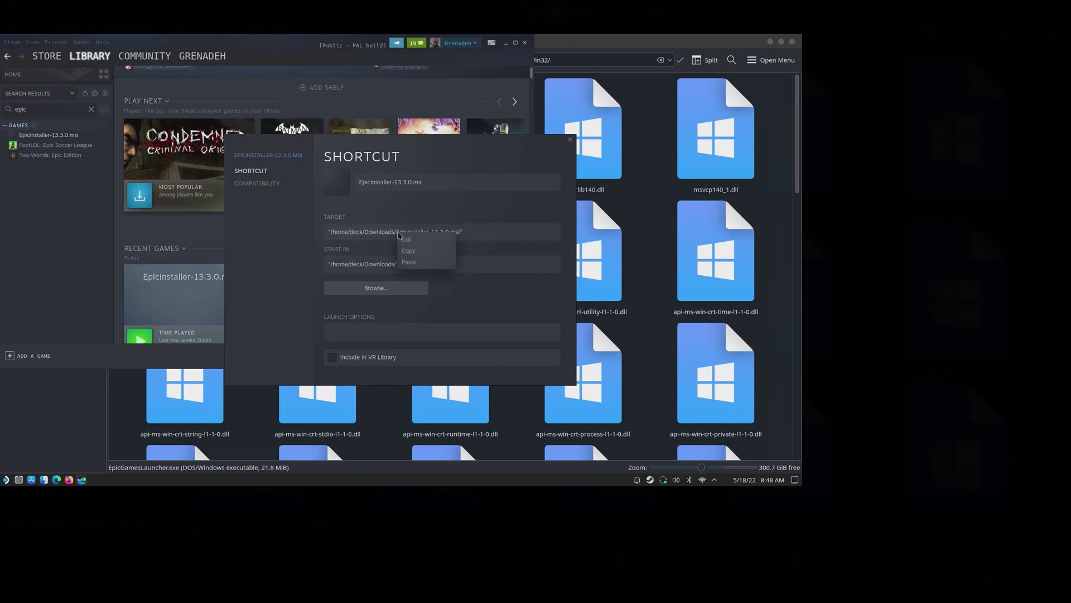
pyautogui.click(408, 258)
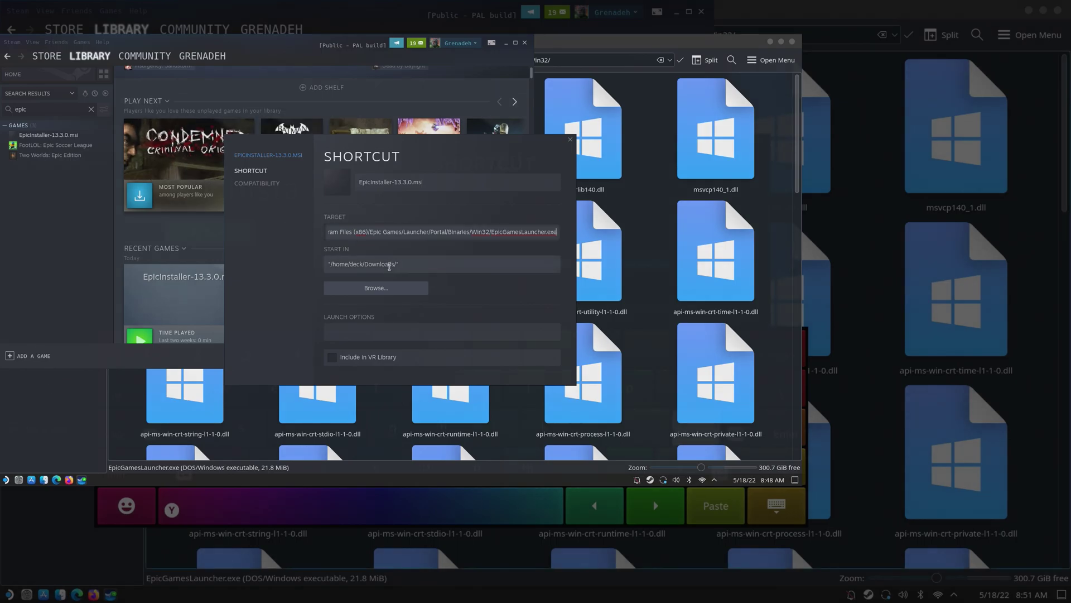
# Paste the launcher's Win32 folder path over /home/deck/Downloads in the Start In field
pyautogui.doubleClick(390, 265)
pyautogui.press('End')
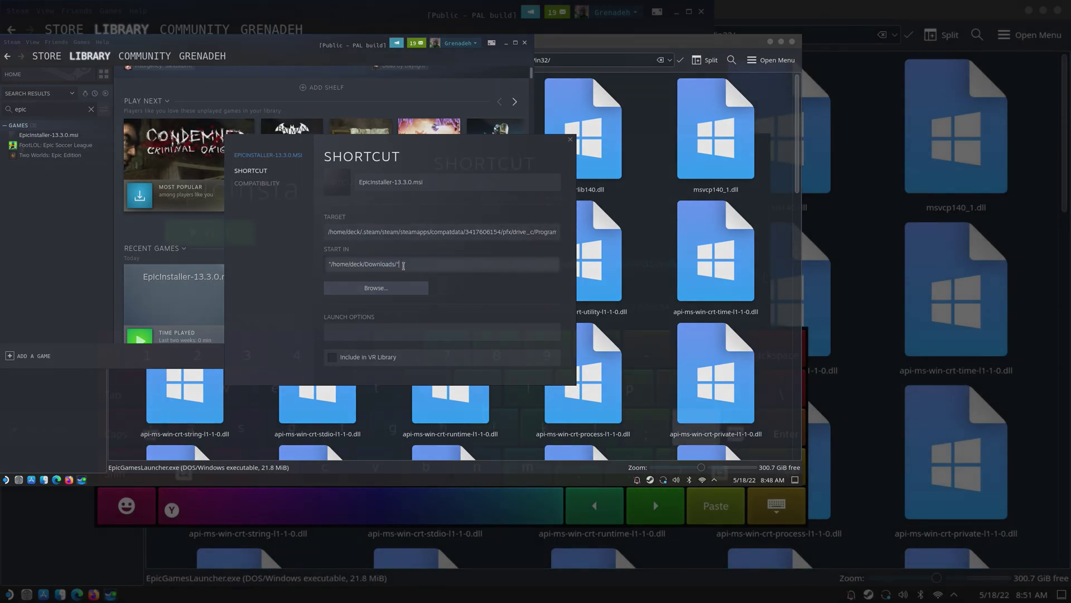
pyautogui.hotkey('ctrl', 'a')
pyautogui.rightClick(322, 266)
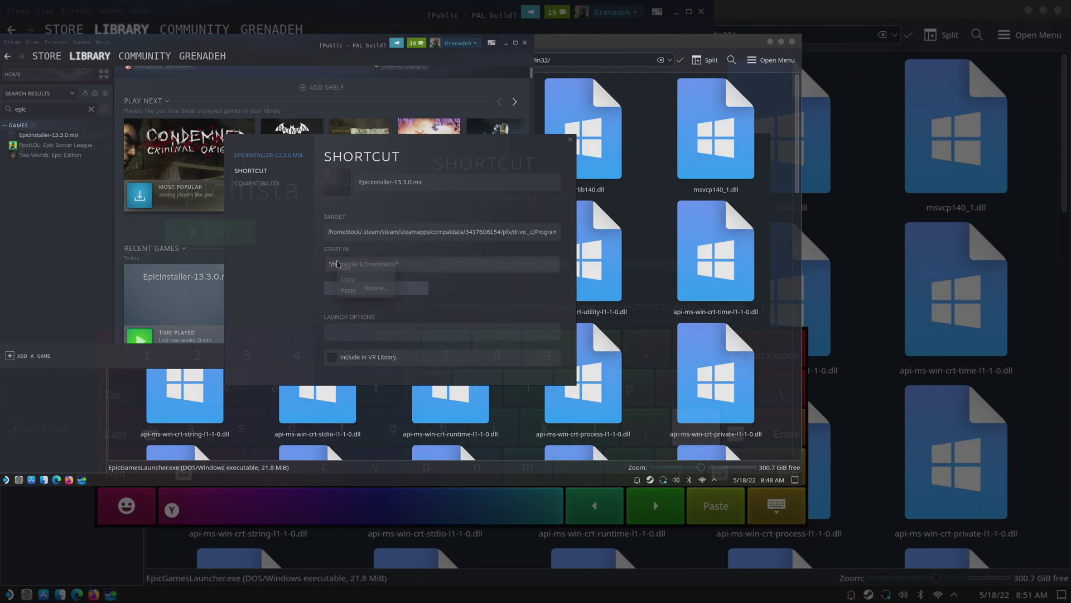
pyautogui.click(405, 268)
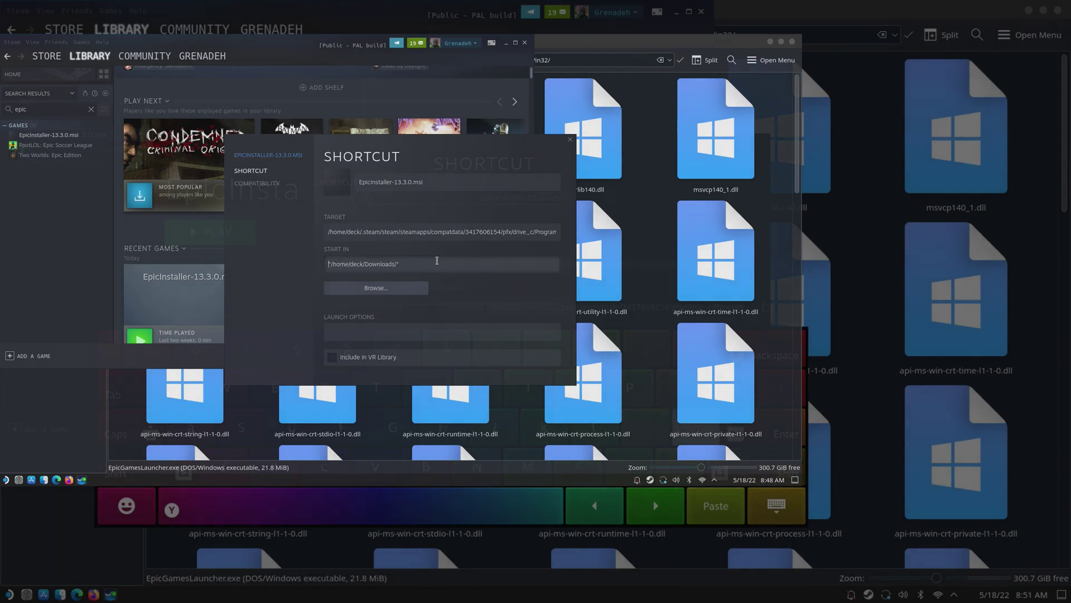
pyautogui.hotkey('ctrl', 'a')
pyautogui.rightClick(329, 265)
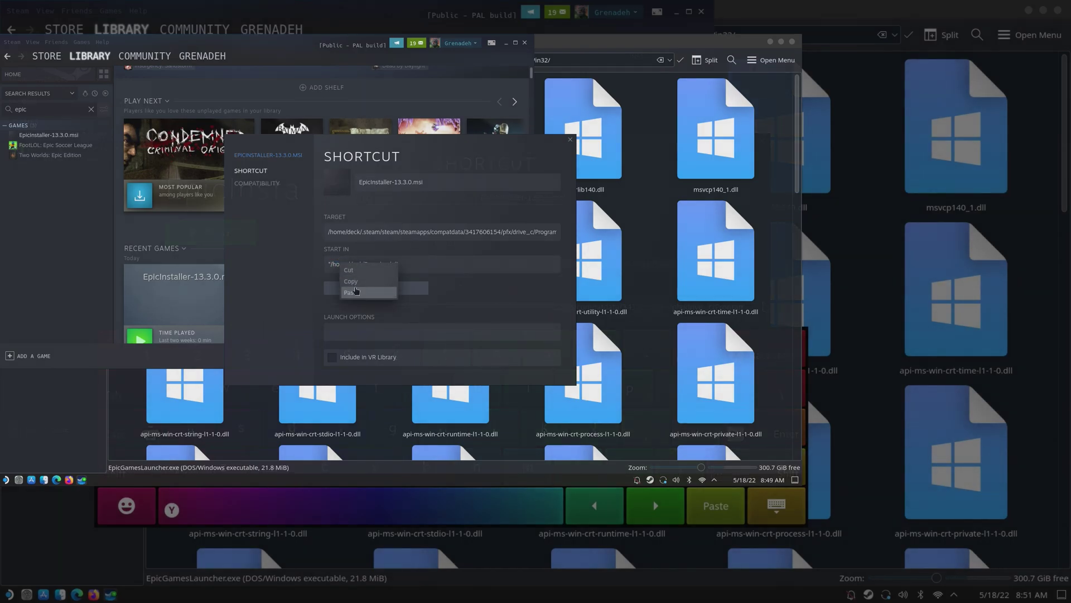
pyautogui.click(379, 288)
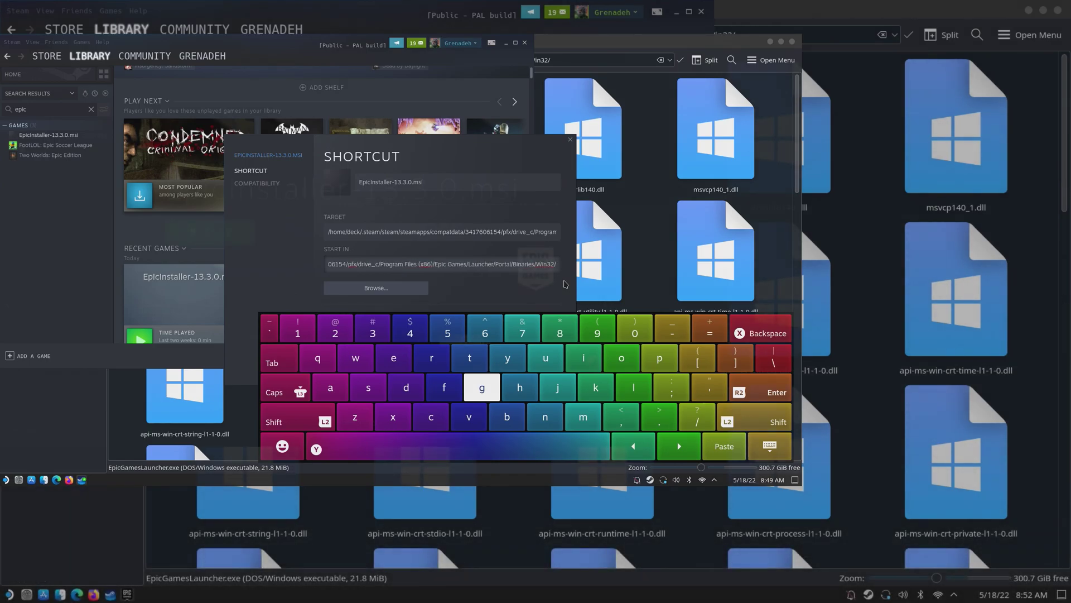
# Launch the Epic Games Launcher shortcut from Steam and wait for its sign-in options
pyautogui.moveTo(566, 284)
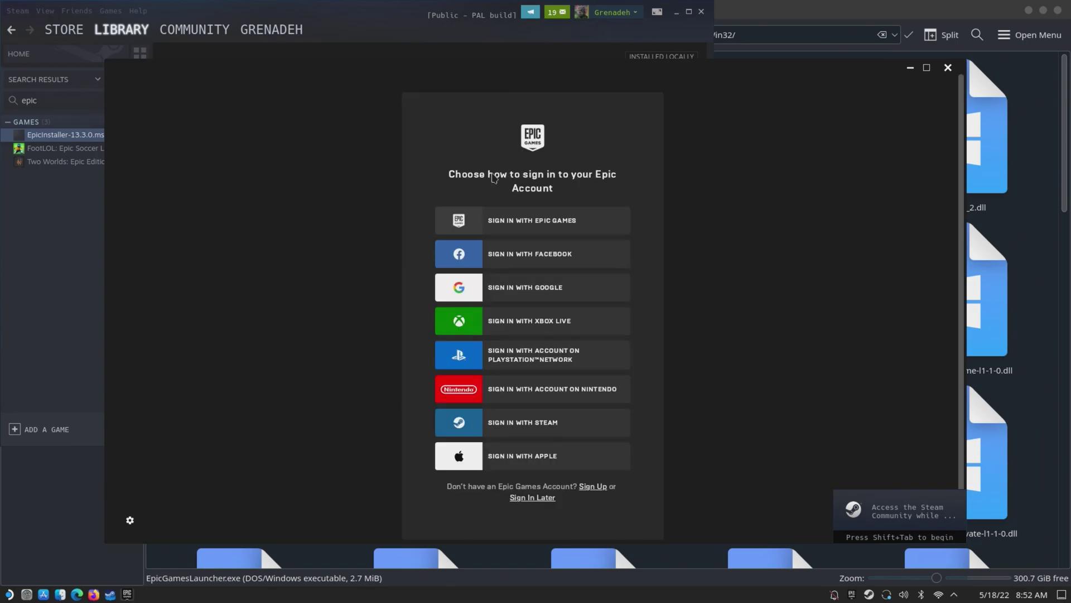
# Sign in with an Epic Games account, entering the account e-mail and password
pyautogui.click(474, 229)
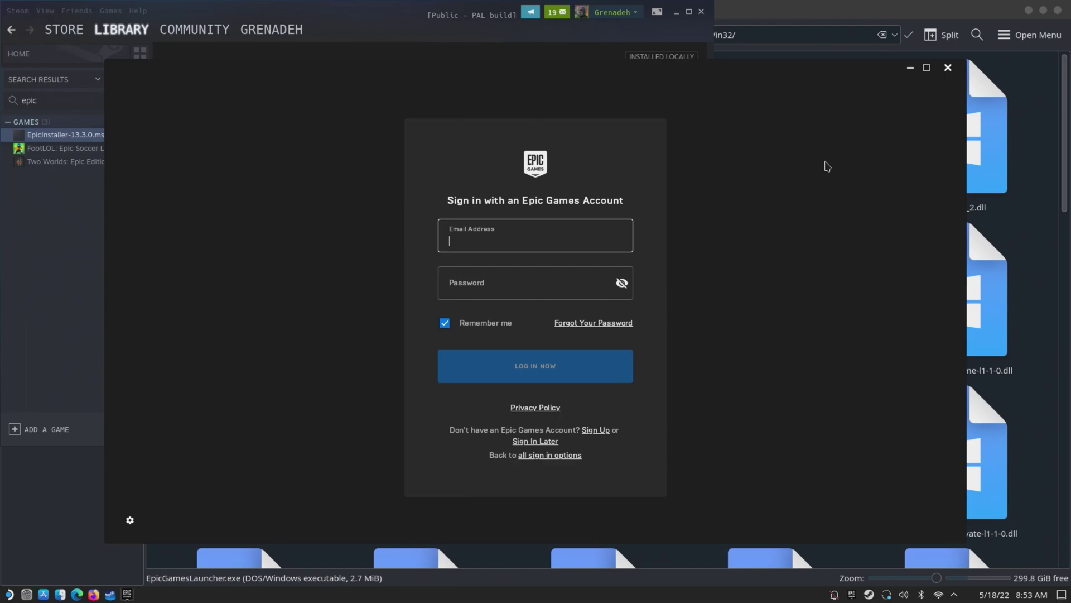
pyautogui.moveTo(621, 400)
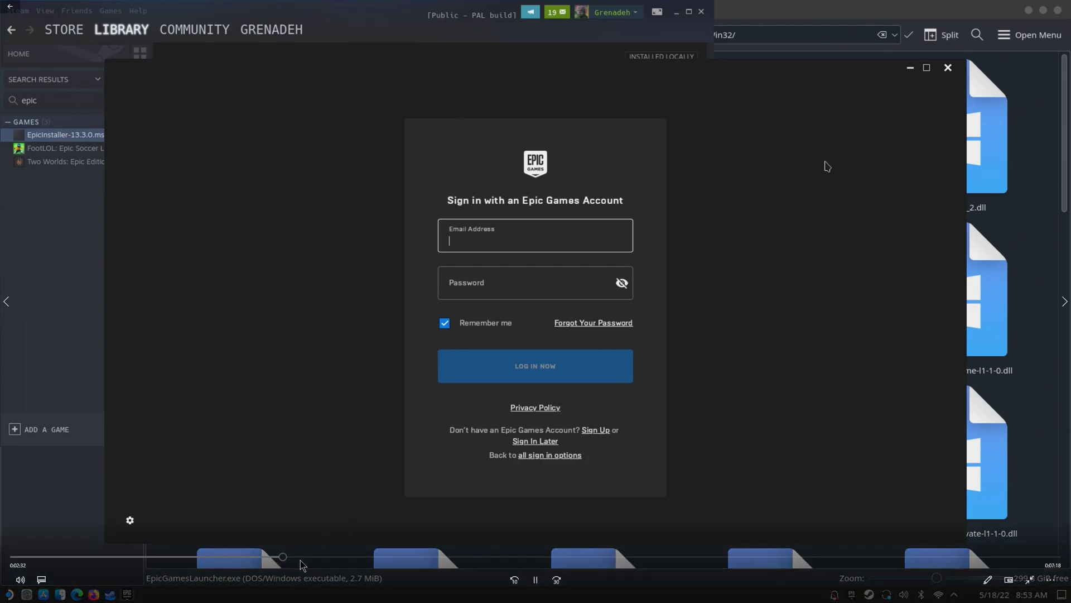
pyautogui.click(334, 558)
pyautogui.click(480, 557)
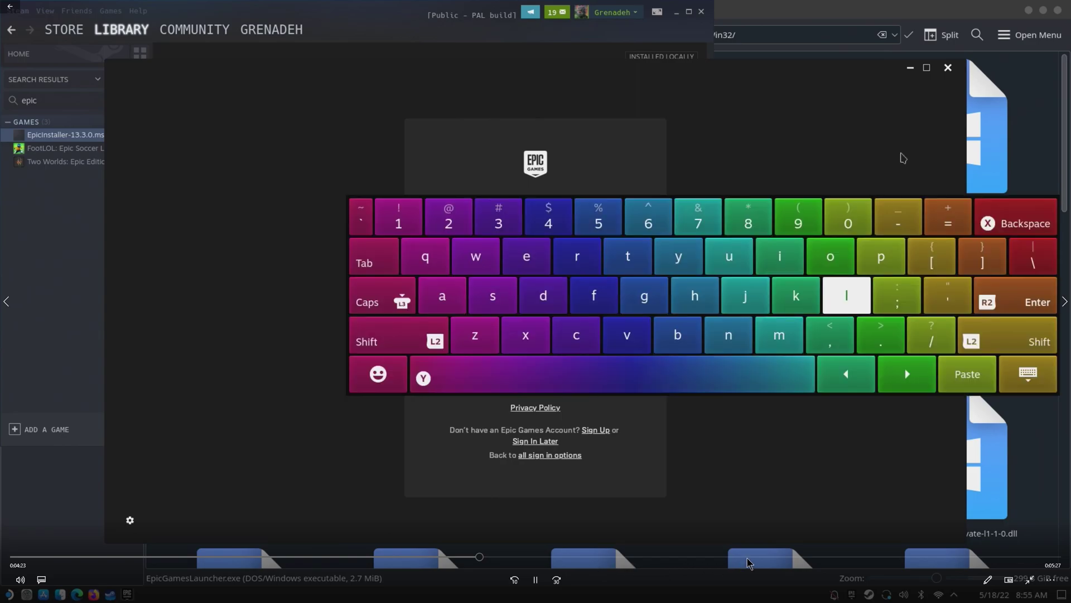
pyautogui.click(747, 557)
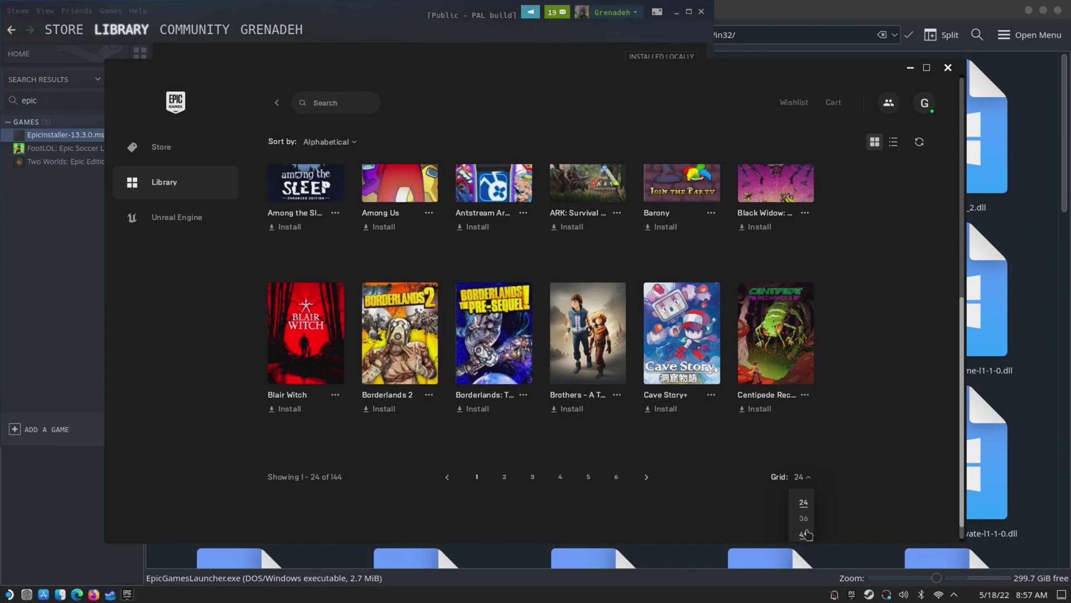
# Show more games per library page and scroll to watch Enter the Gungeon finish installing
pyautogui.click(804, 534)
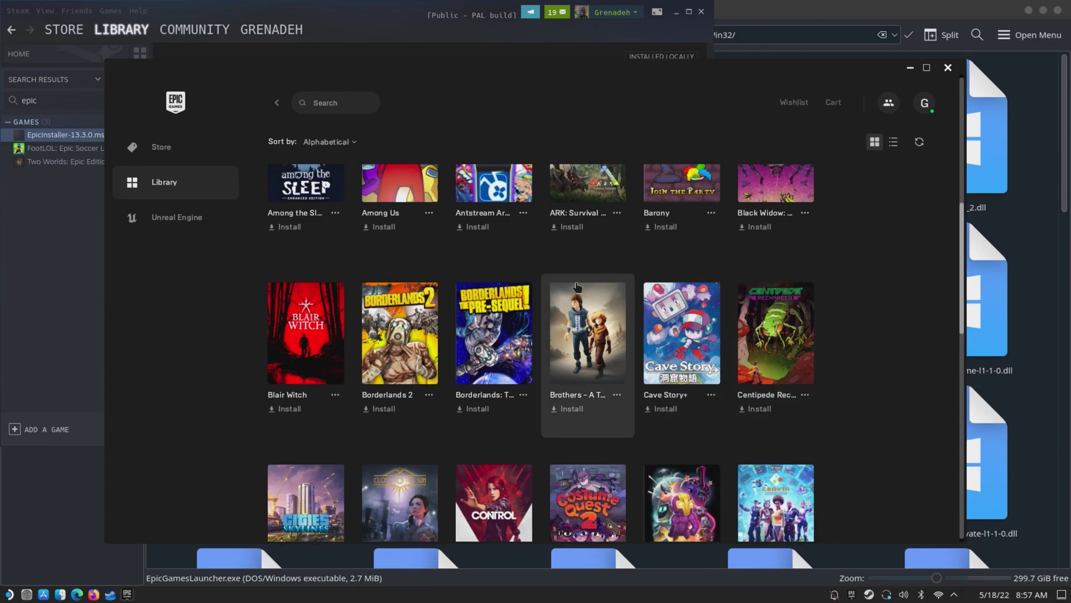
pyautogui.scroll(-3, 638, 272)
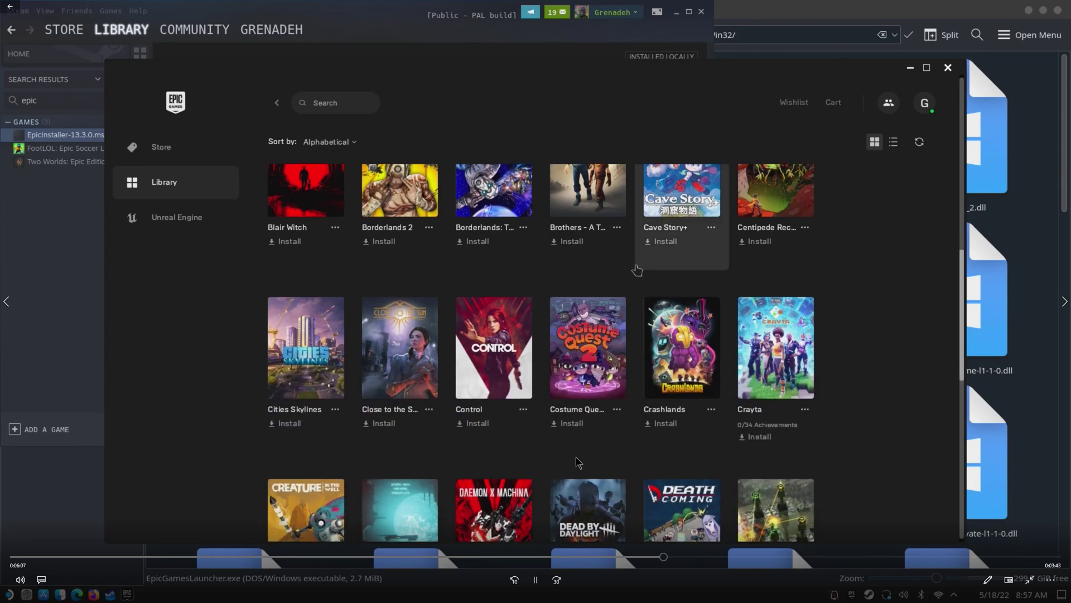
pyautogui.scroll(-4, 566, 268)
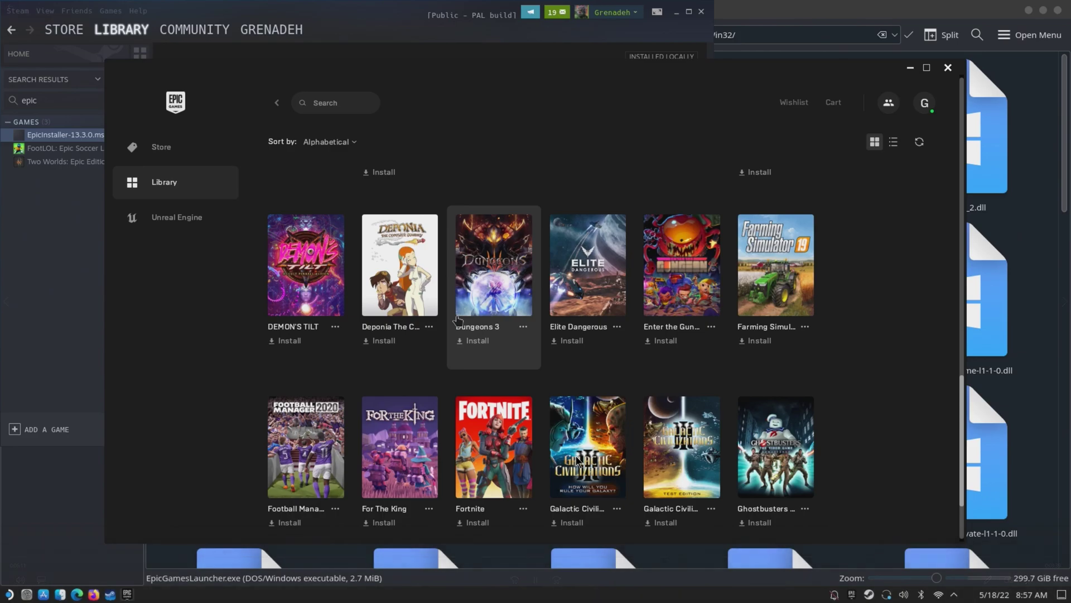
pyautogui.moveTo(578, 462)
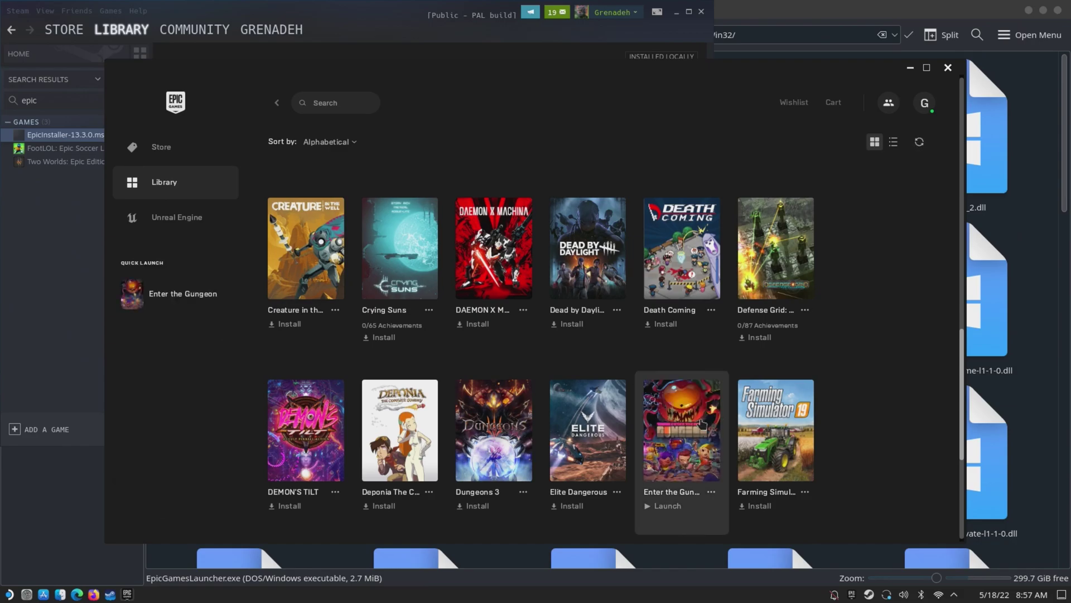
# Launch Enter the Gungeon from its tile and select The Convict in the Breach
pyautogui.click(702, 424)
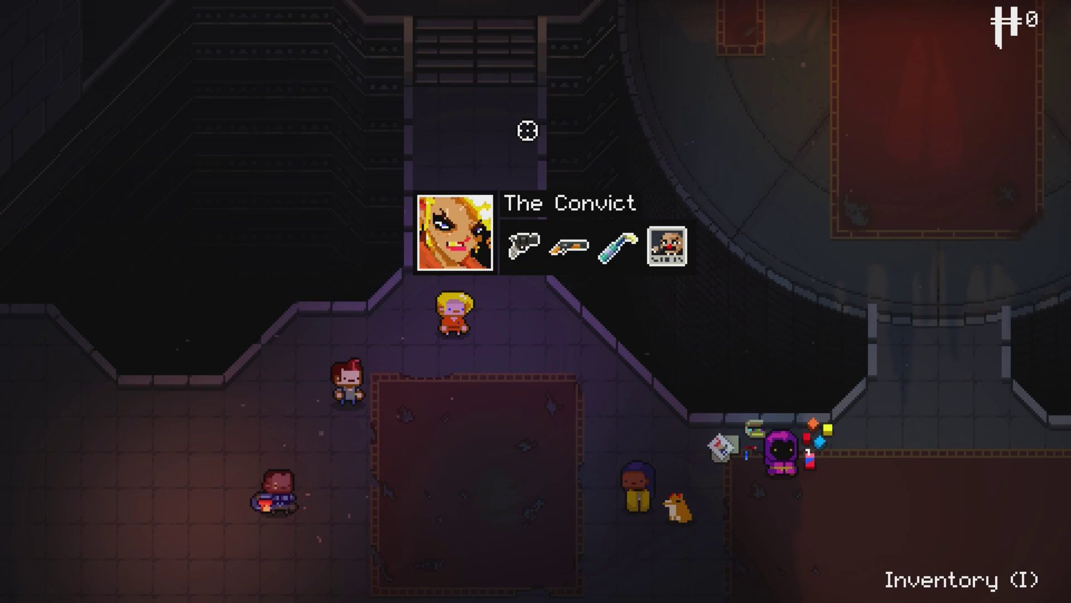
pyautogui.moveTo(872, 546)
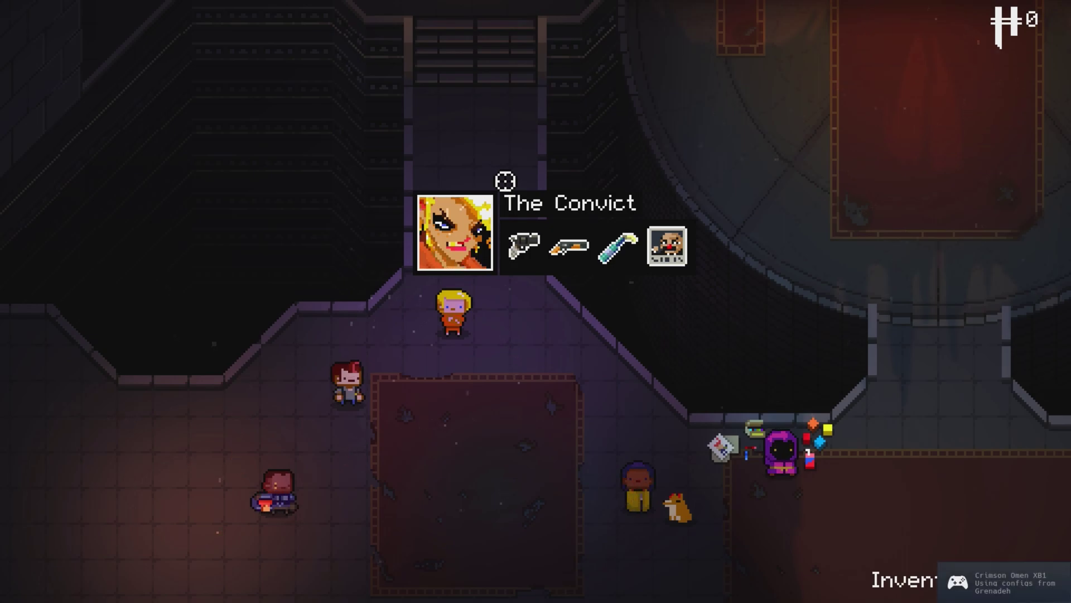
# Walk The Convict up the Breach corridor into the torch-lit room to the blue armored NPC
pyautogui.press('e')
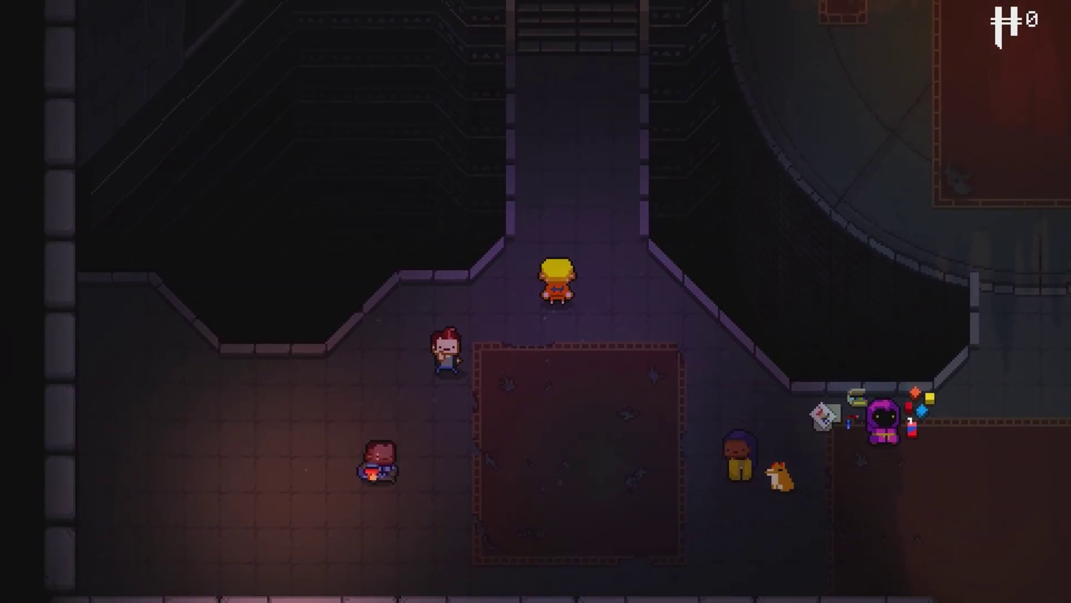
pyautogui.press('w')
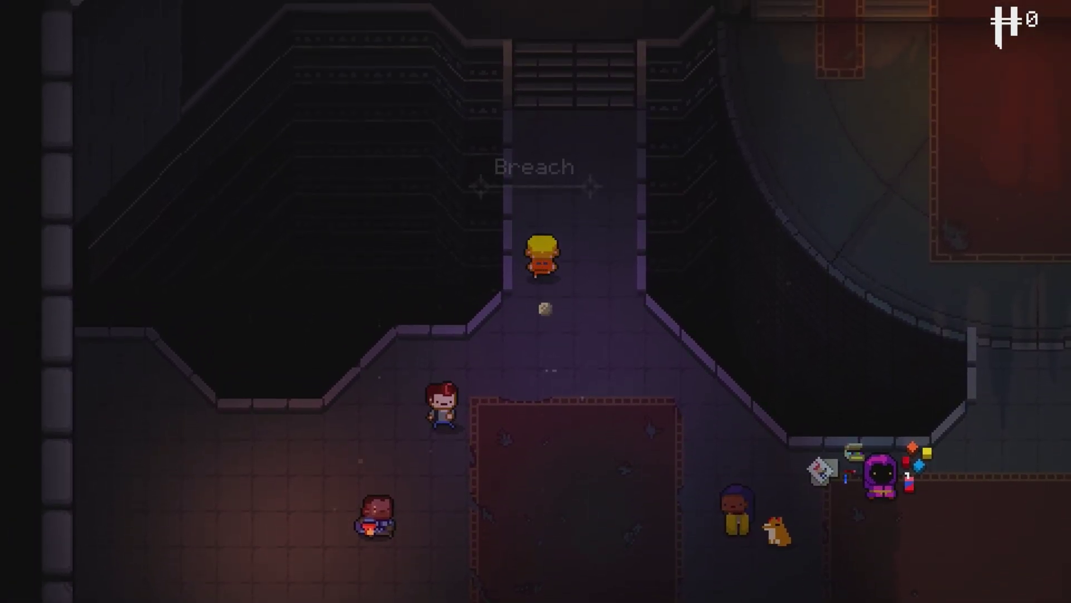
pyautogui.press('s')
pyautogui.press('w')
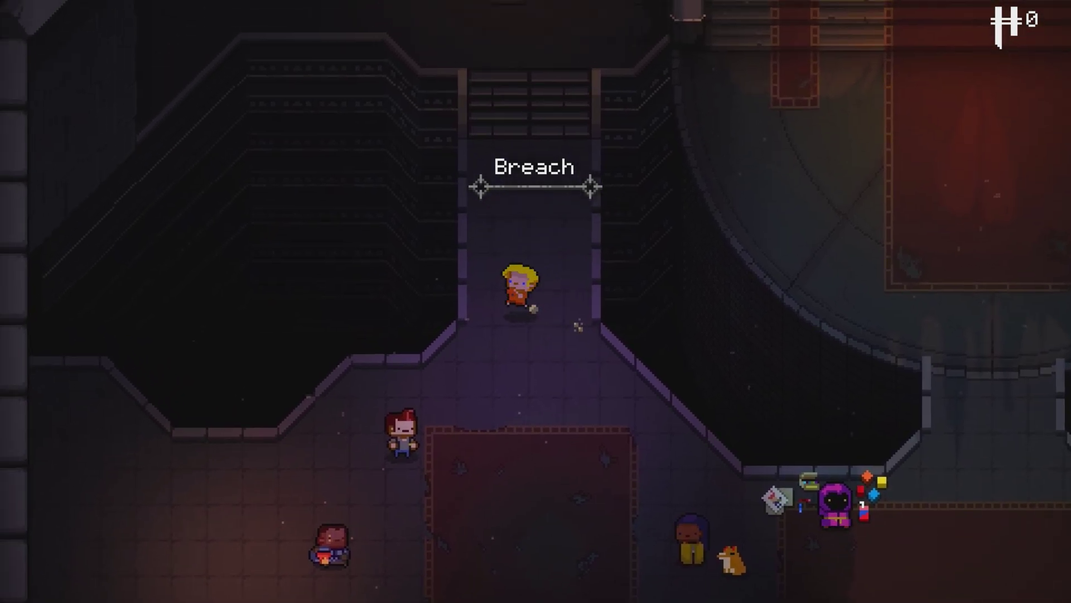
pyautogui.press('w')
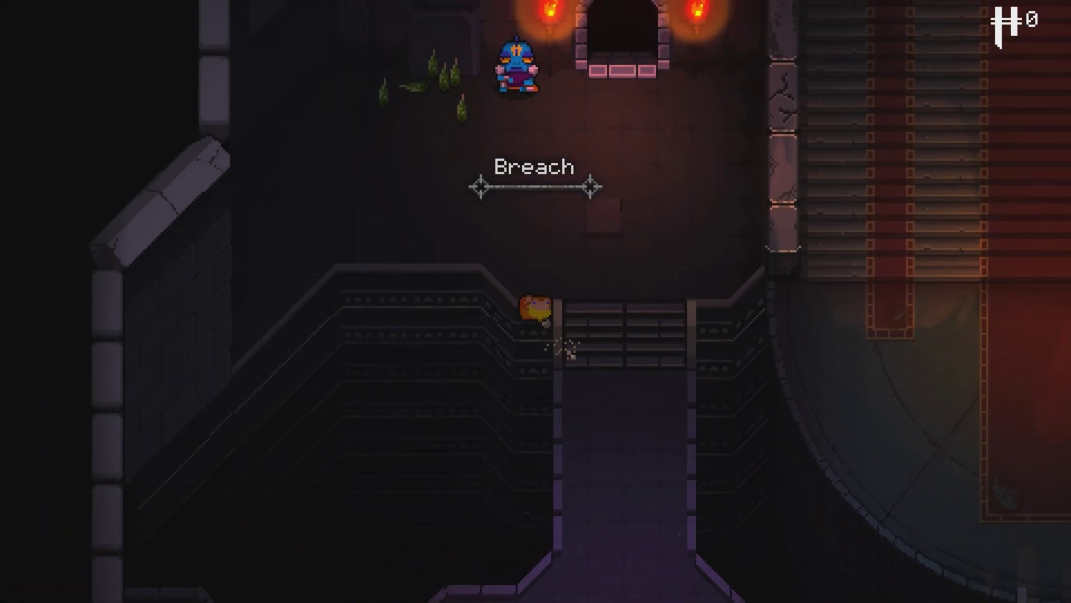
pyautogui.press('w')
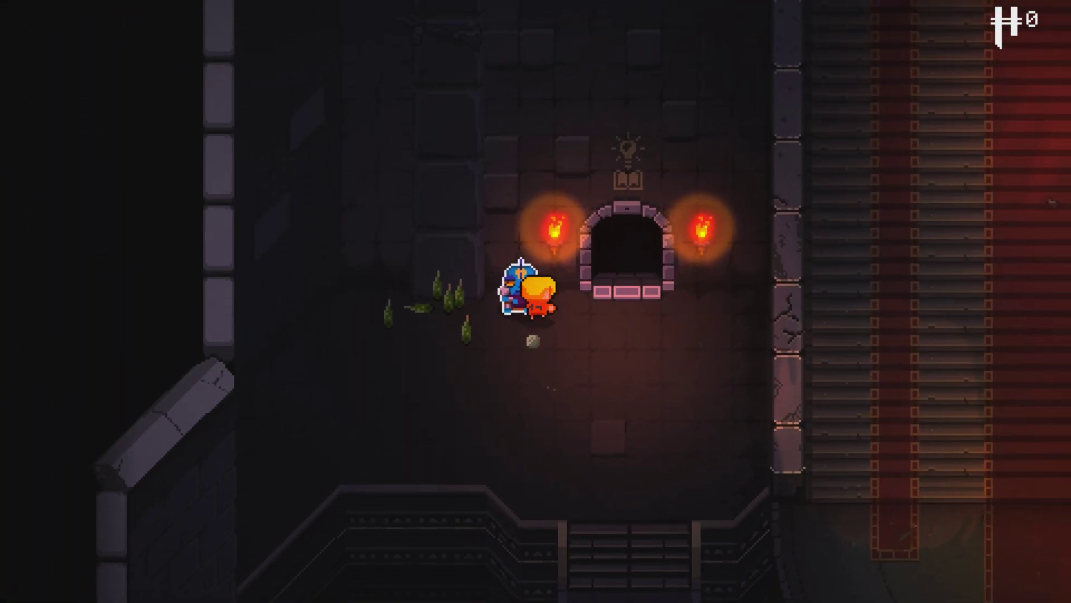
# Talk to the blue armored NPC, then walk around the room and return below him
pyautogui.press('e')
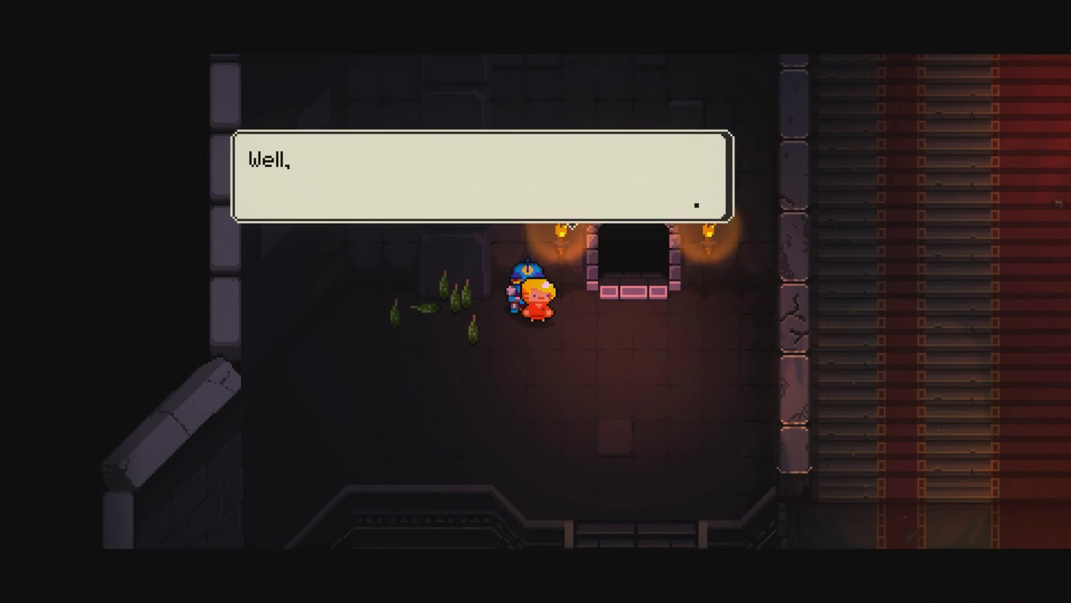
pyautogui.press('e')
pyautogui.press('e')
pyautogui.press('e')
pyautogui.press('e')
pyautogui.press('e')
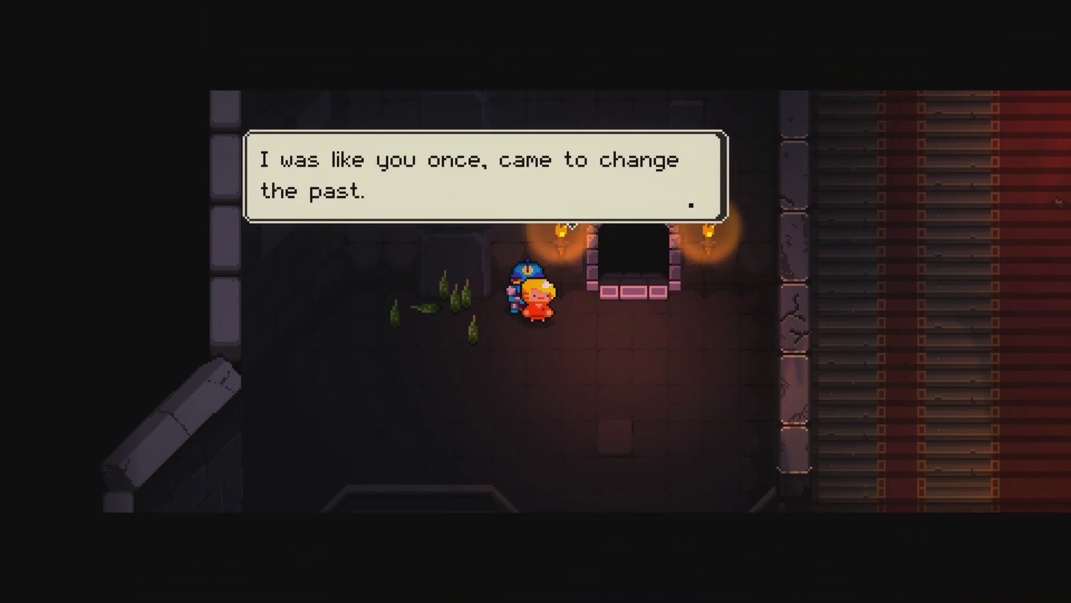
pyautogui.press('s')
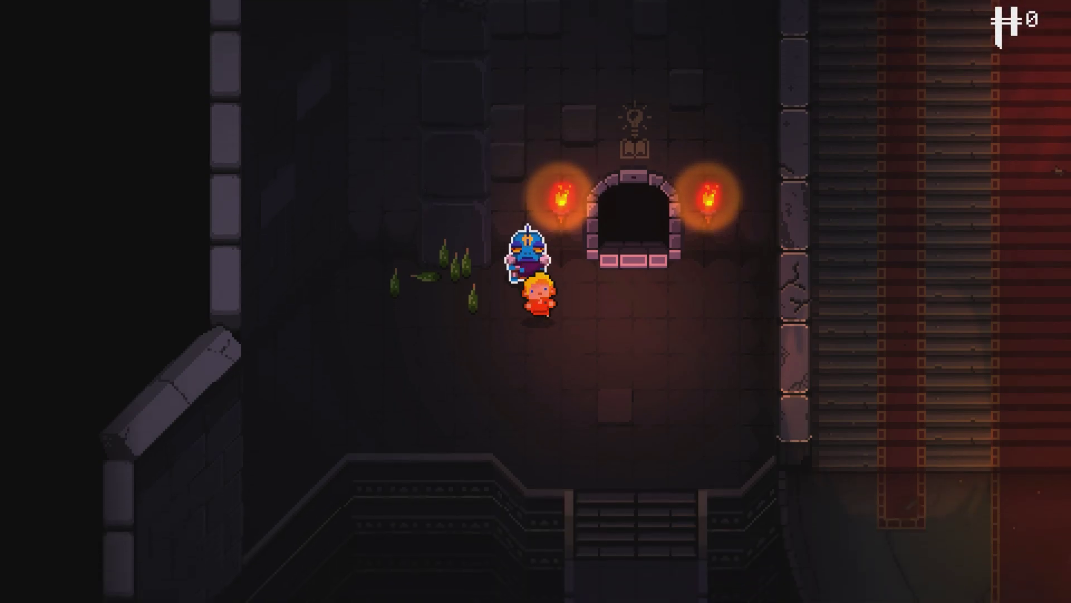
pyautogui.press('d')
pyautogui.press('a')
pyautogui.press('w')
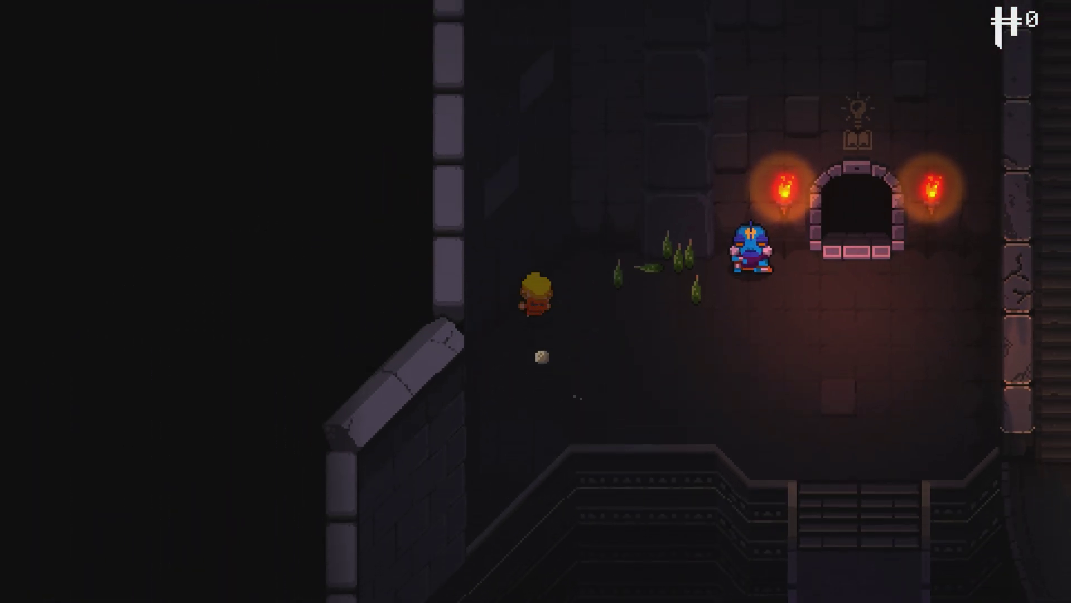
pyautogui.press('d')
pyautogui.press('s')
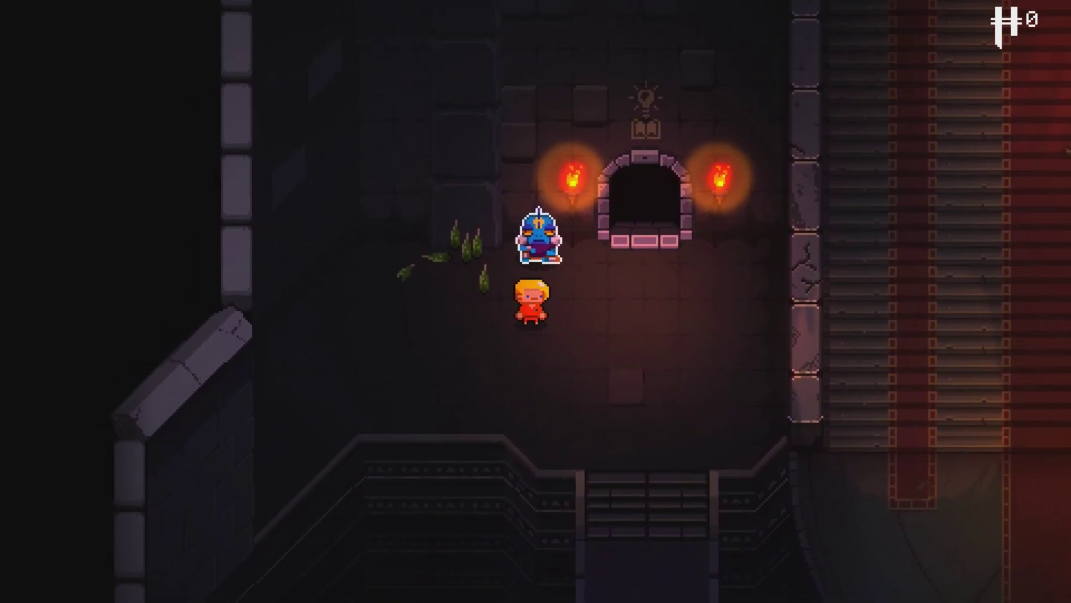
pyautogui.press('a')
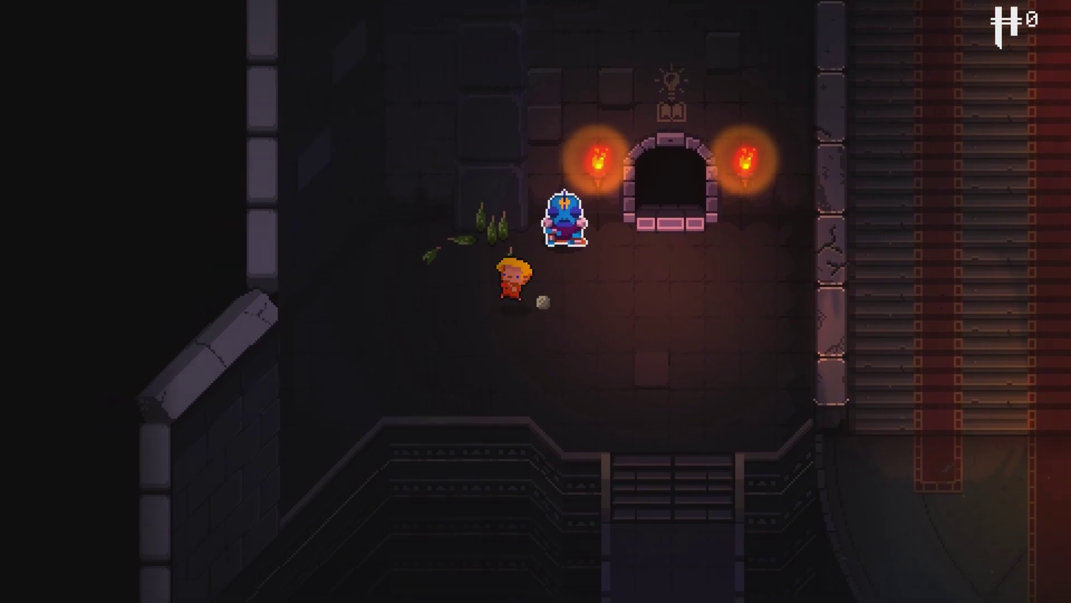